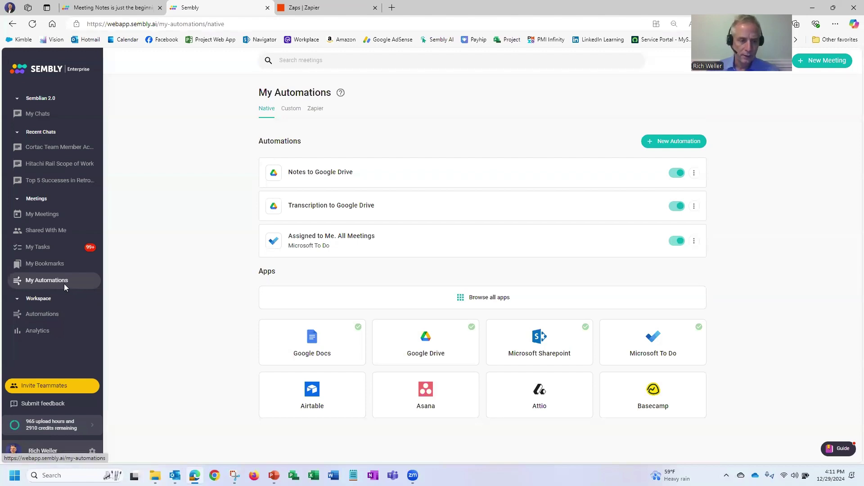
Start the Zapier workflow that emails Sembly AI meeting notes to participants via Gmail.
click(317, 111)
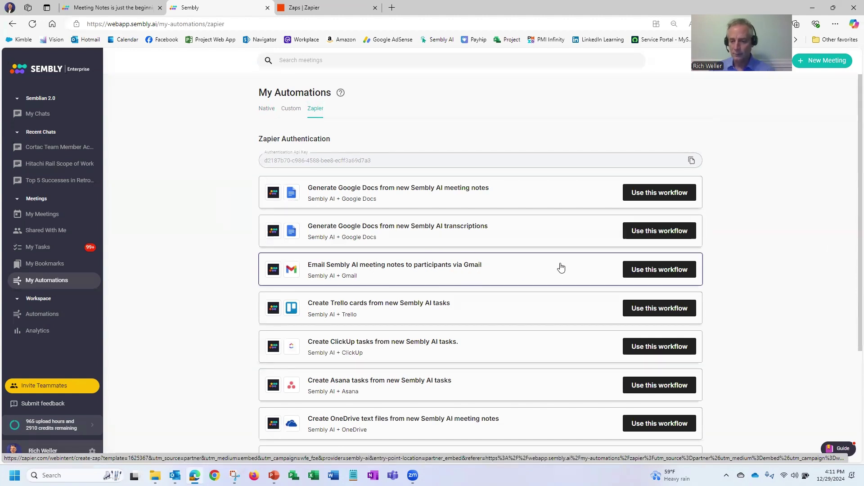
click(653, 273)
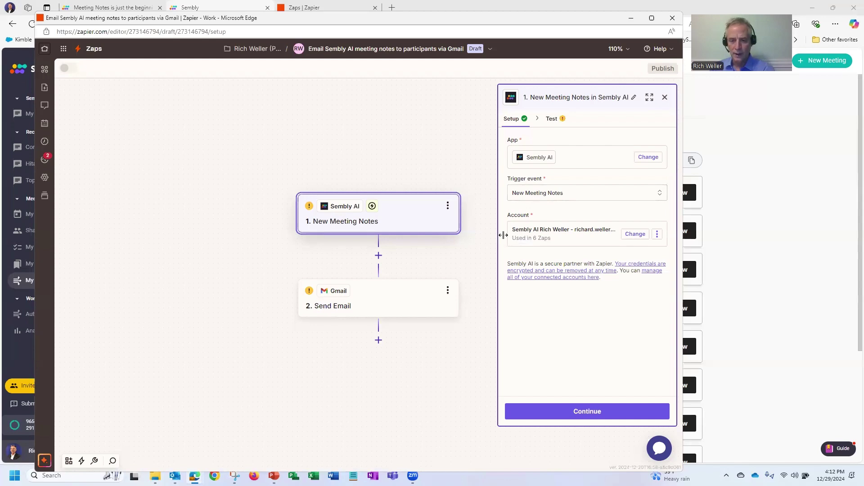
Accept the New Meeting Notes trigger setup, test the trigger and continue with the Meeting Notes A record.
click(559, 415)
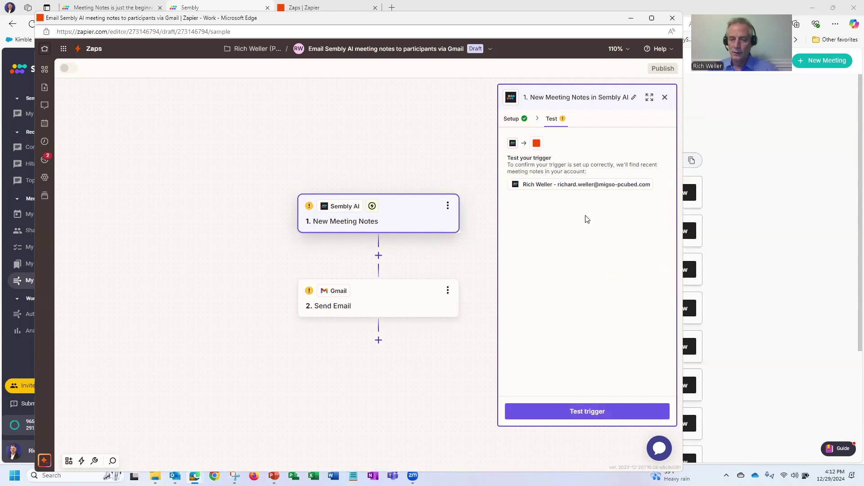
click(580, 411)
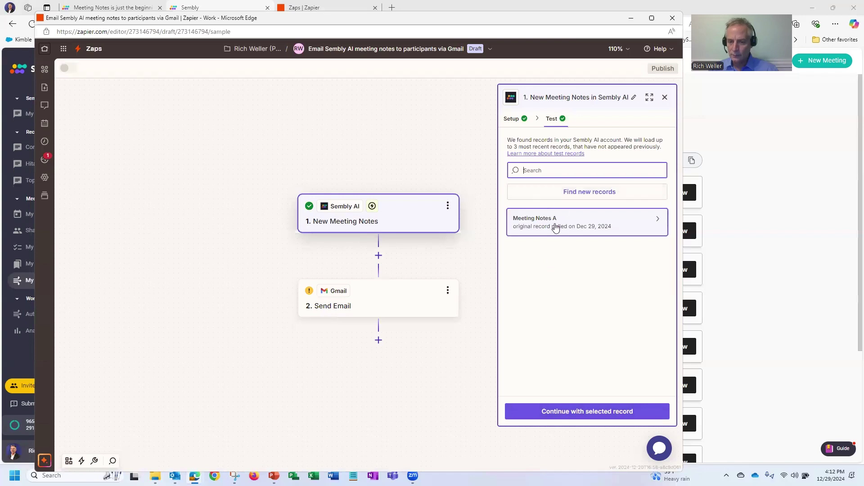
click(580, 414)
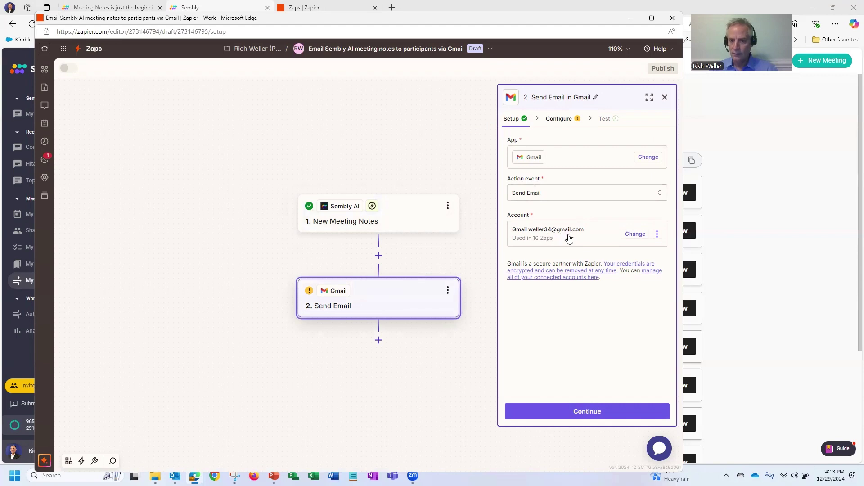
Accept the Gmail Send Email setup and fill in the recipient's e-mail address in the To field.
click(575, 411)
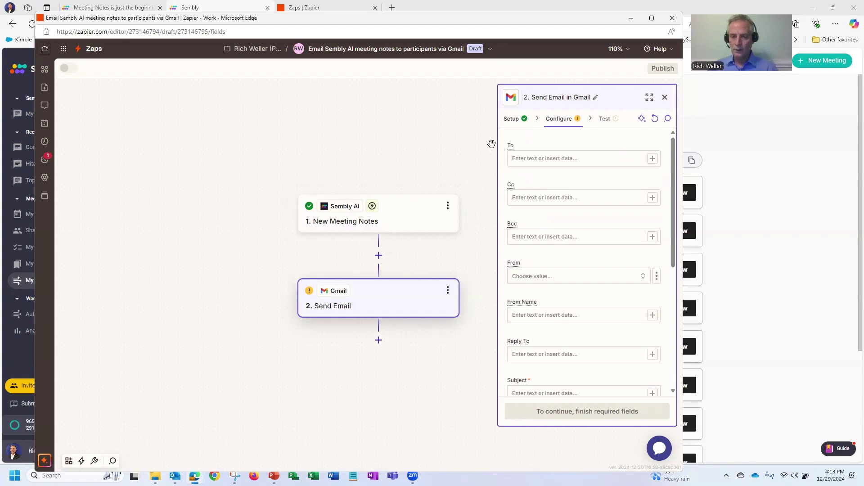
click(525, 160)
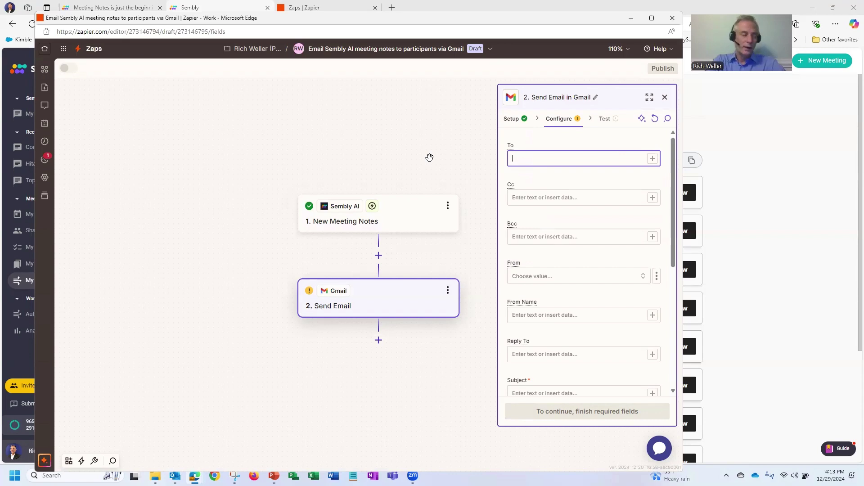
text(ard.we)
click(541, 185)
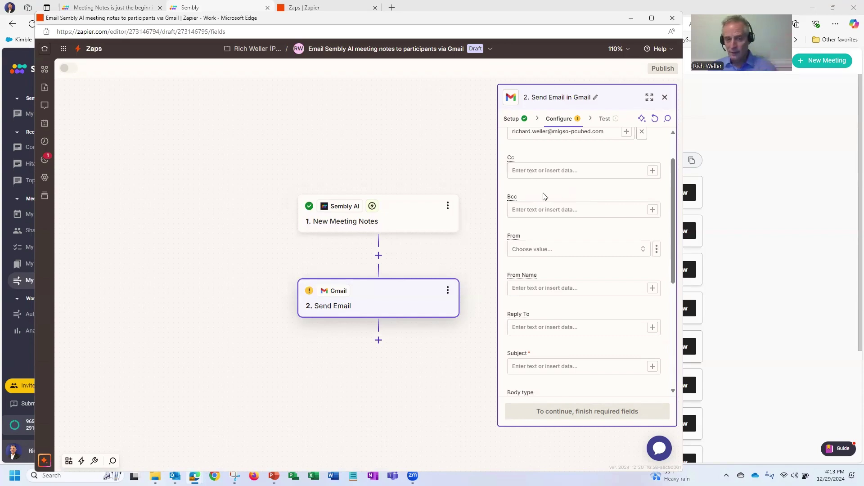
Set the From field of the email to the connected Gmail address.
scroll(549, 198, down, 1)
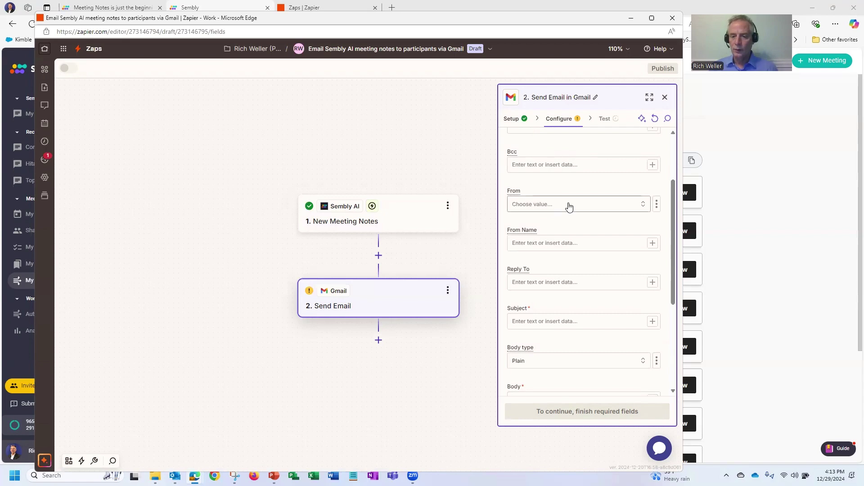
click(575, 206)
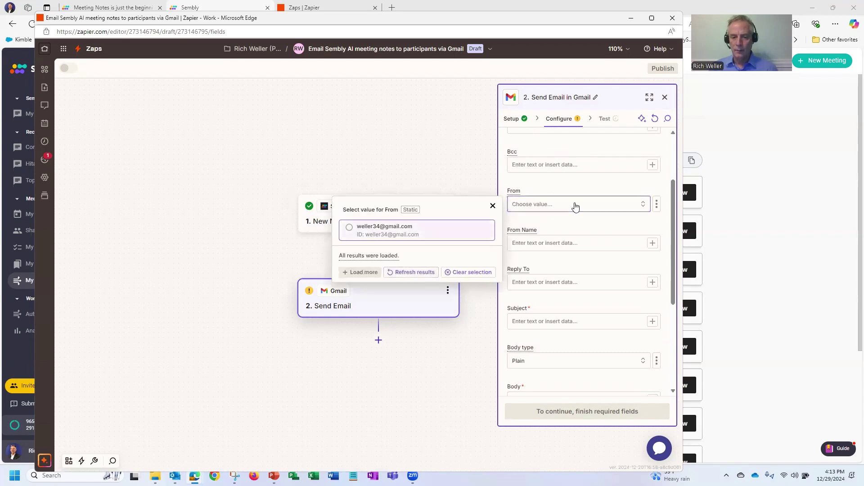
click(377, 234)
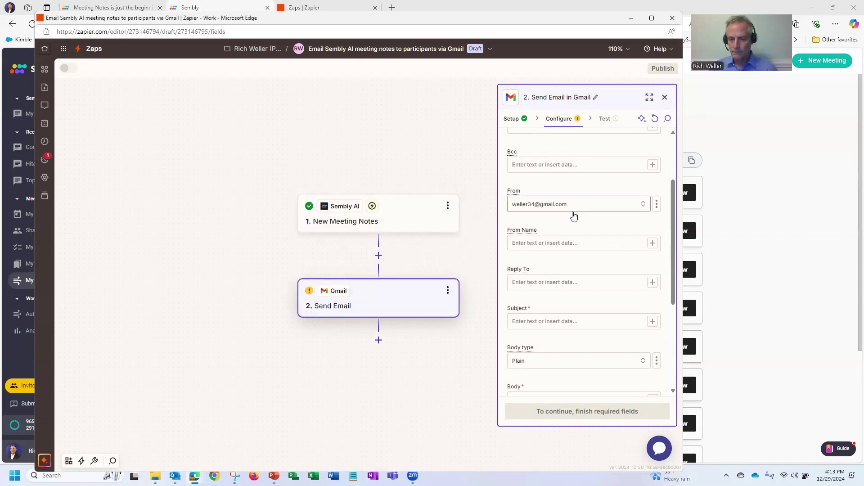
Insert the Sembly AI Meeting Title data as the email's Subject.
scroll(572, 218, down, 1)
scroll(572, 218, down, 3)
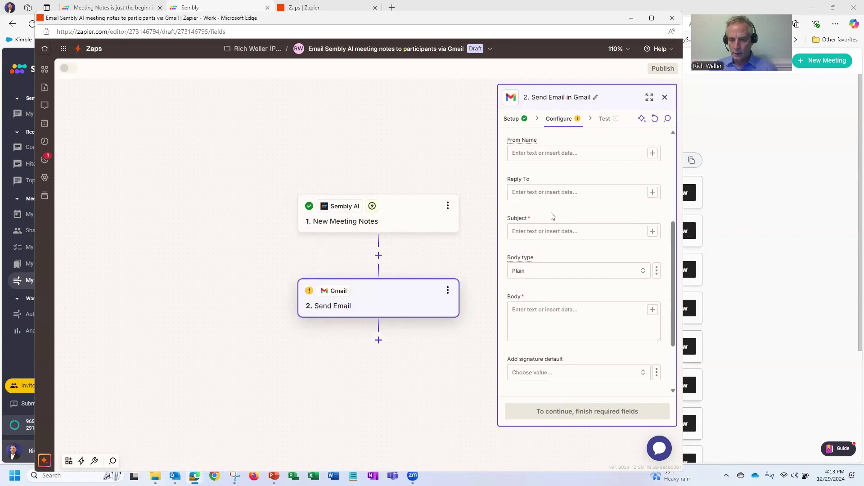
click(652, 232)
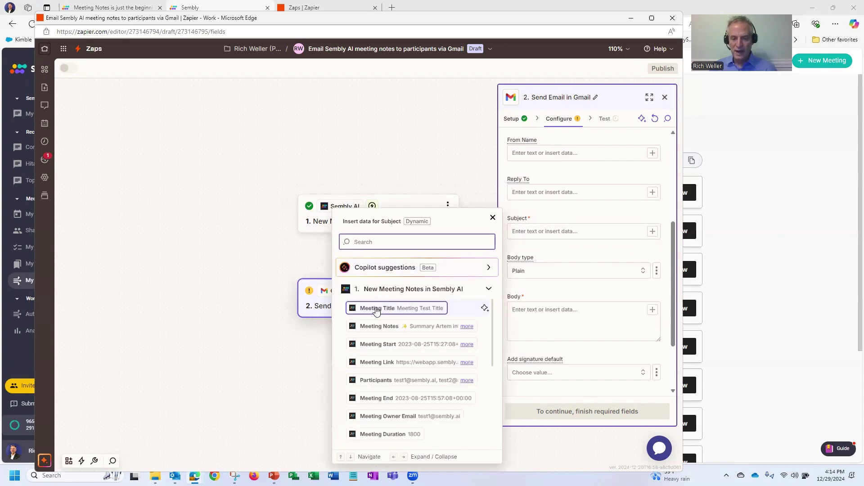
click(377, 310)
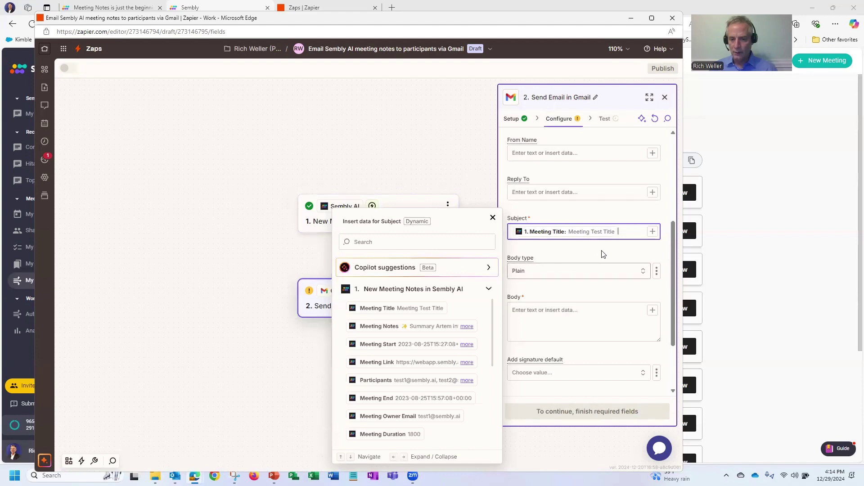
click(620, 253)
Insert the Meeting Title data into the email Body and label it "Meeting Title:" in front.
scroll(564, 256, down, 1)
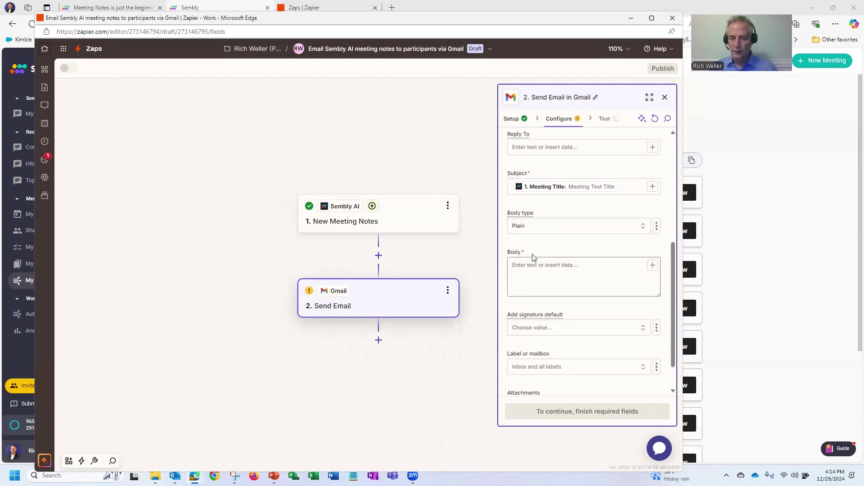
scroll(532, 258, down, 1)
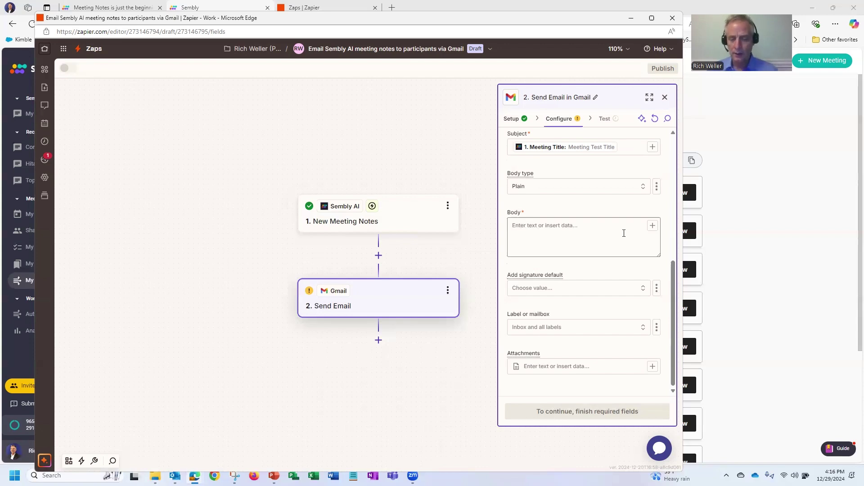
click(652, 226)
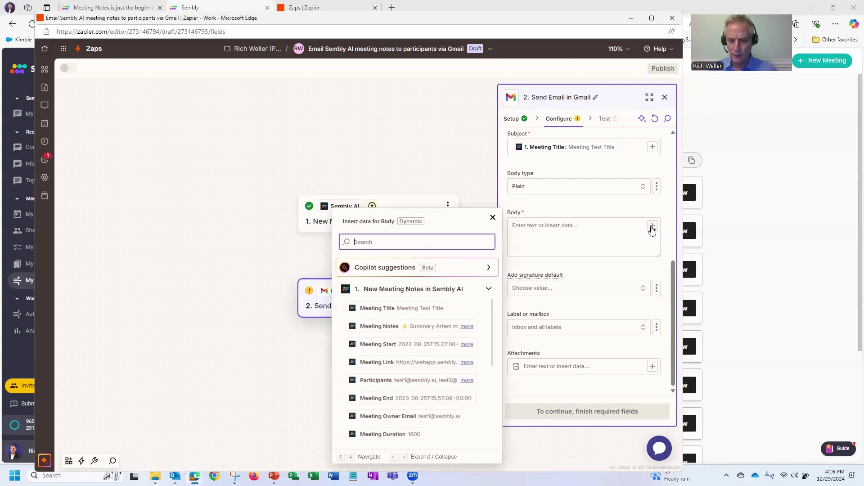
click(397, 314)
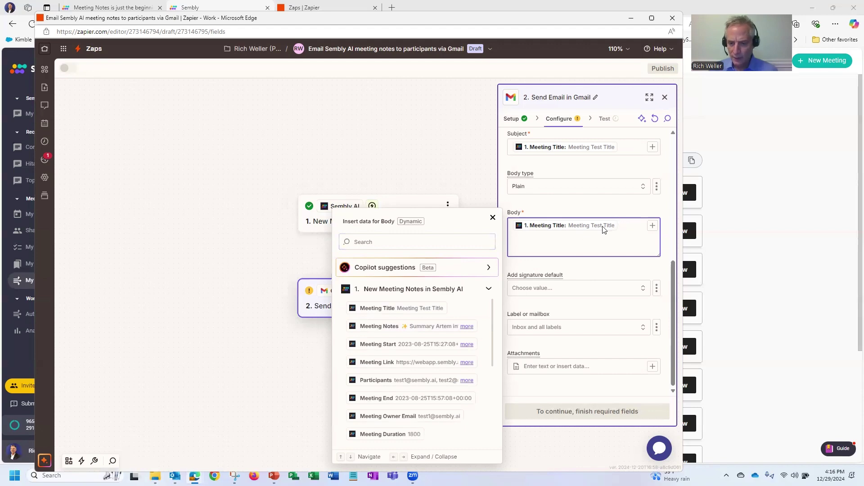
click(621, 229)
key(Left)
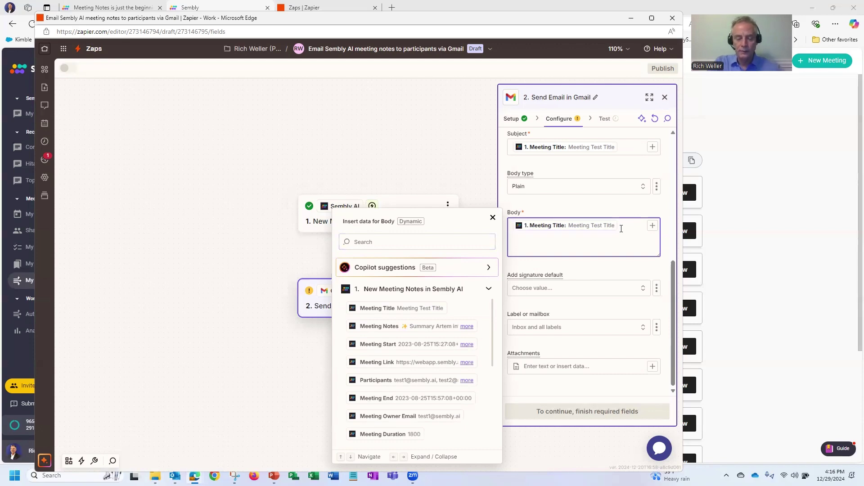
text(Meeting)
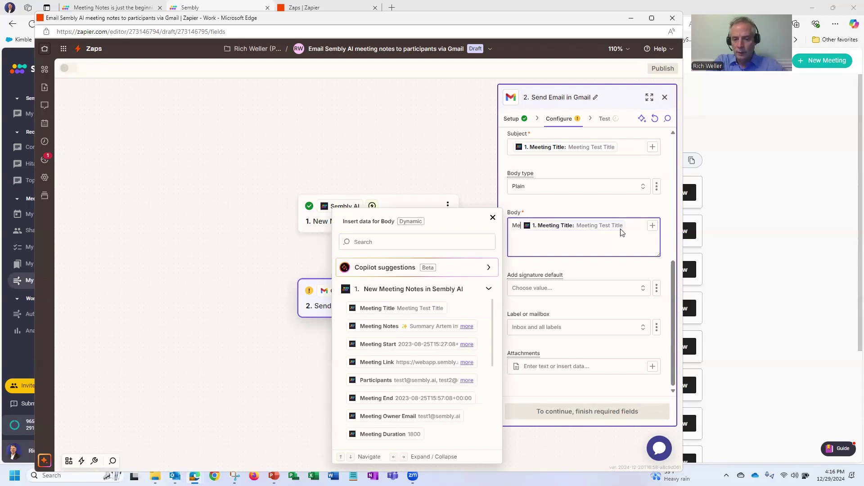
text( Ti)
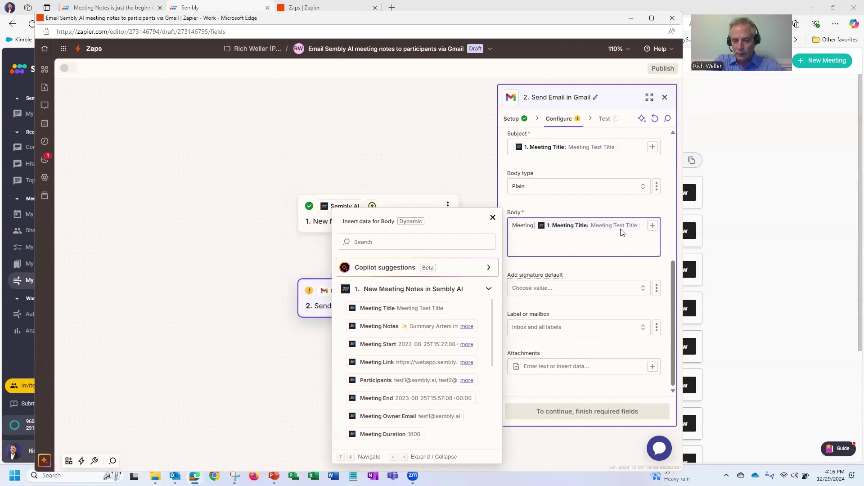
text(tle:)
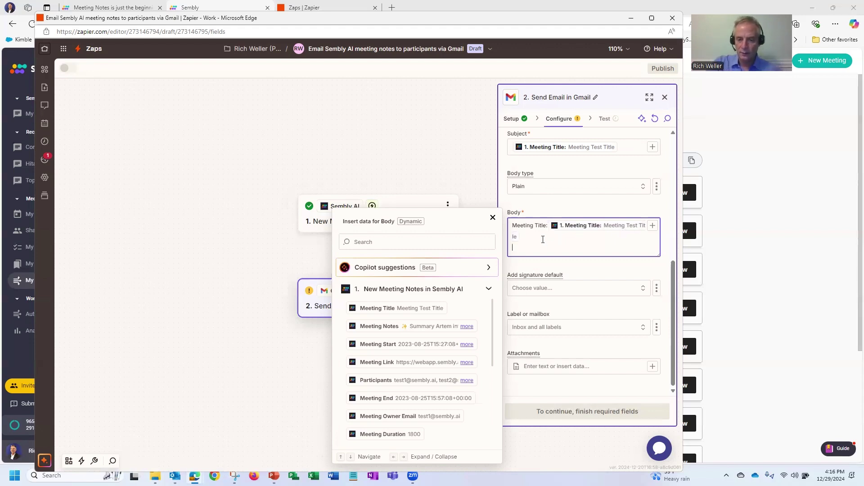
Add a "Participants:" line to the Body with the Sembly AI Participants data, separated from the title by a blank line.
key(Return)
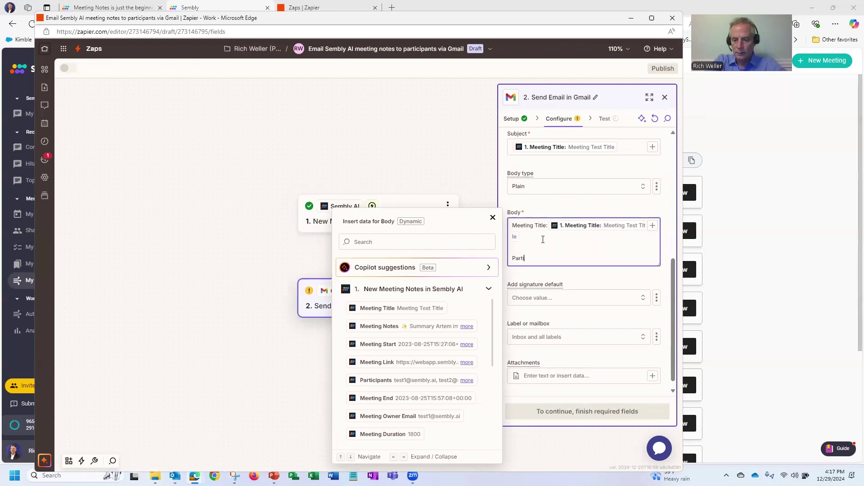
text(ipa)
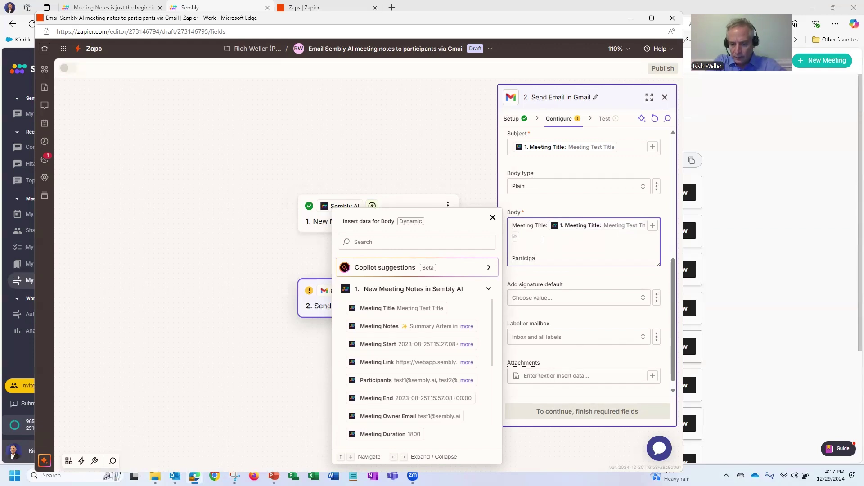
text(nts:)
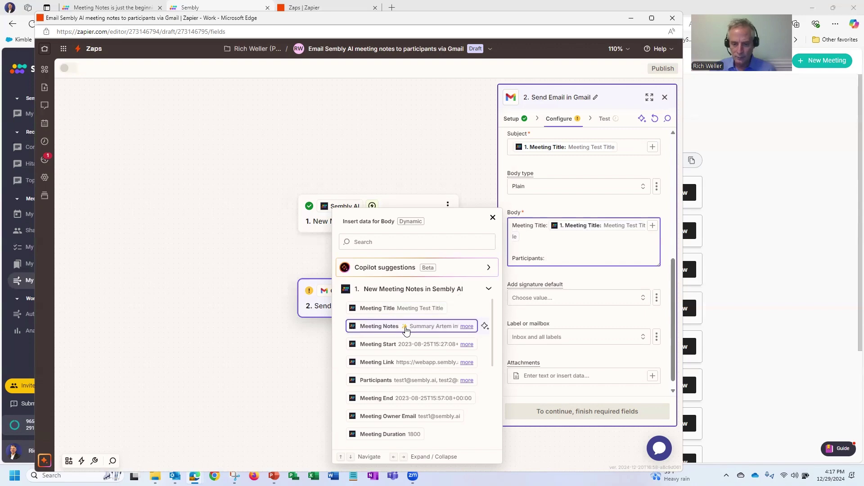
click(416, 381)
click(556, 287)
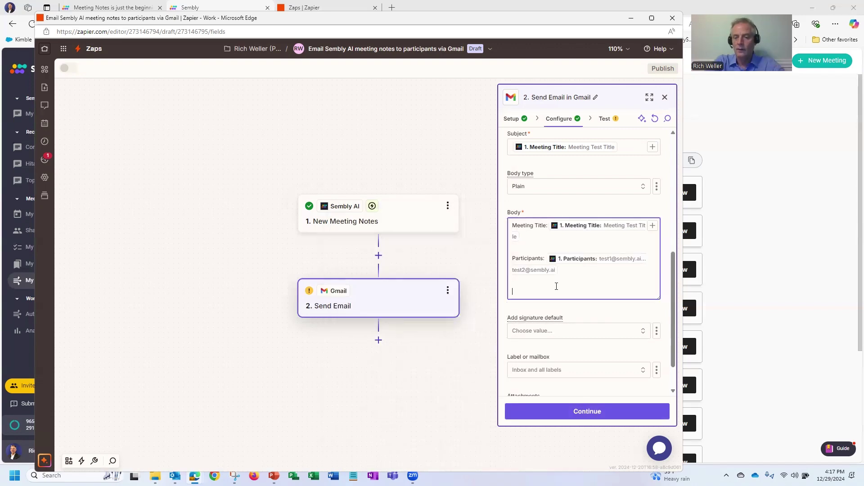
Add a "Meeting Start:" line below the participants in the Body and insert the Meeting Start data.
text(Me)
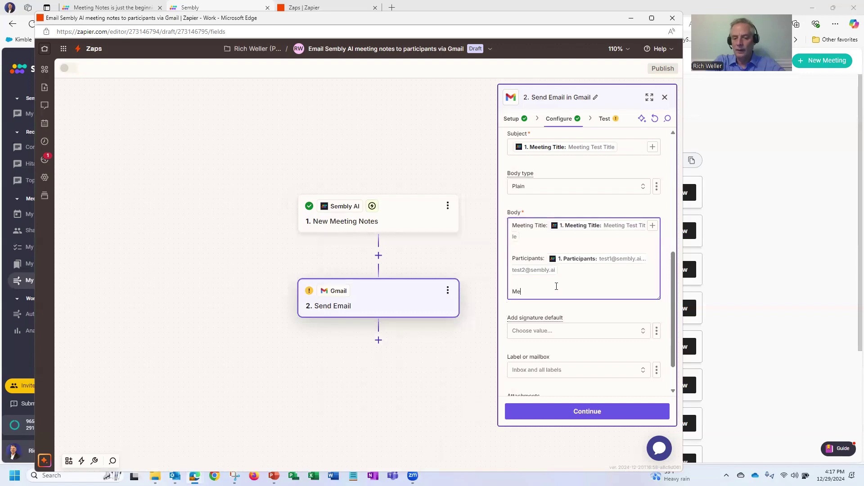
text(eting Start:)
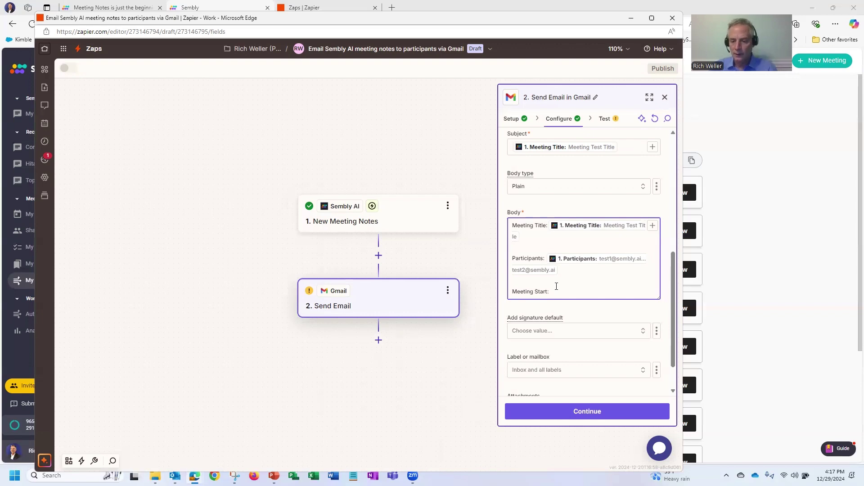
scroll(556, 287, down, 1)
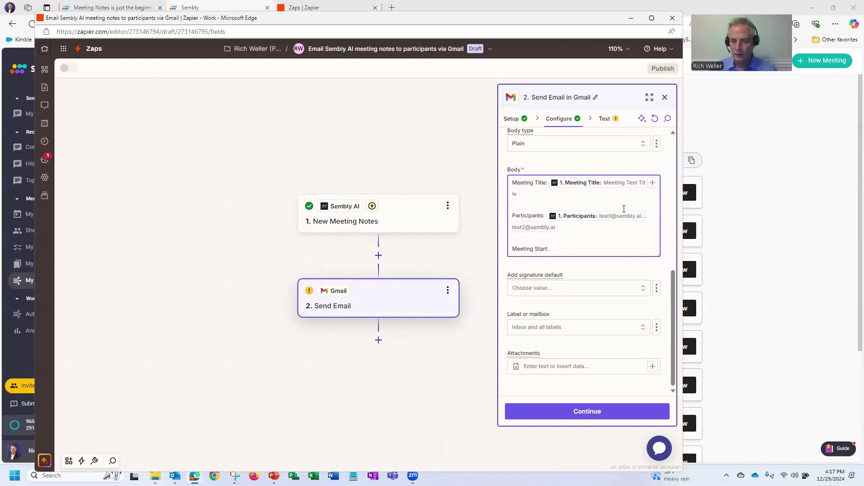
click(652, 183)
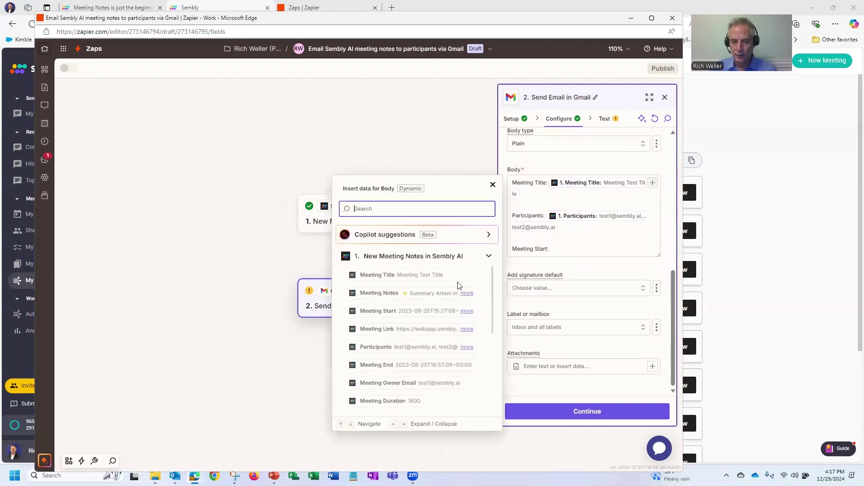
click(398, 312)
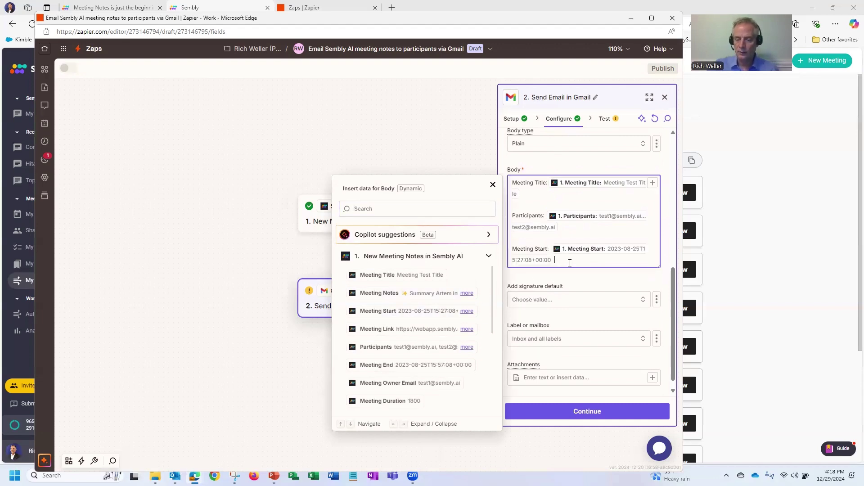
Add a "Meeting End:" line directly below the meeting start in the Body and insert the Meeting End data twice.
key(Return)
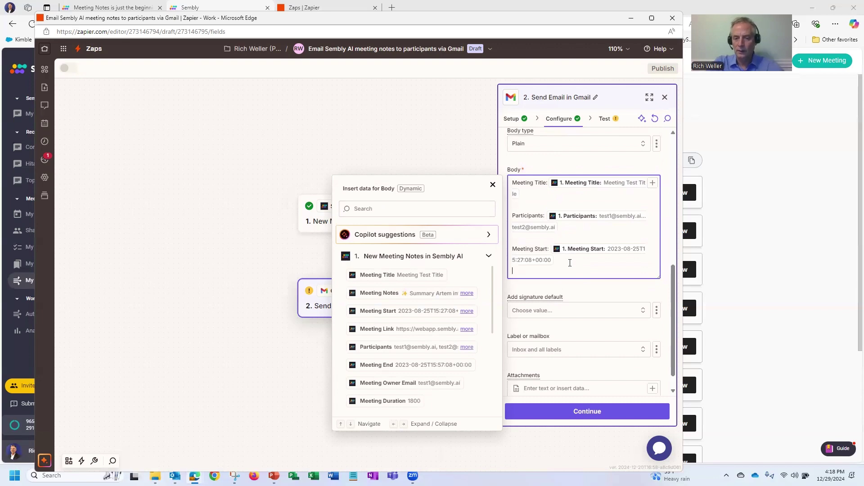
click(493, 187)
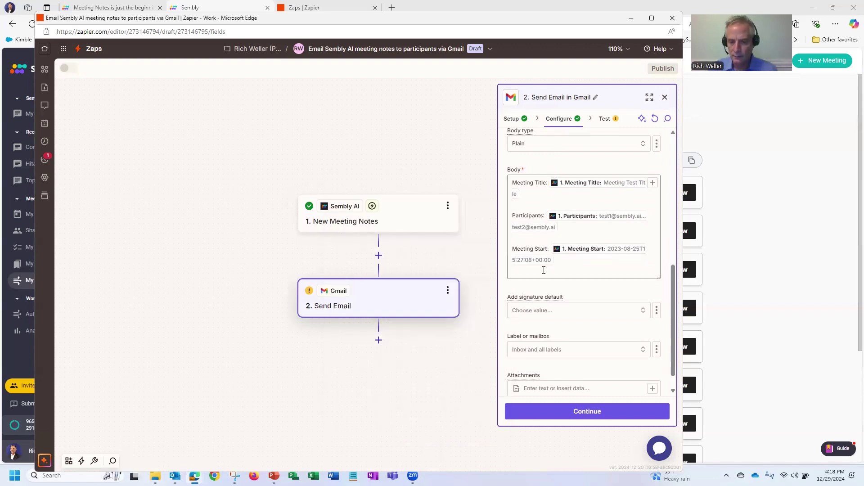
click(652, 183)
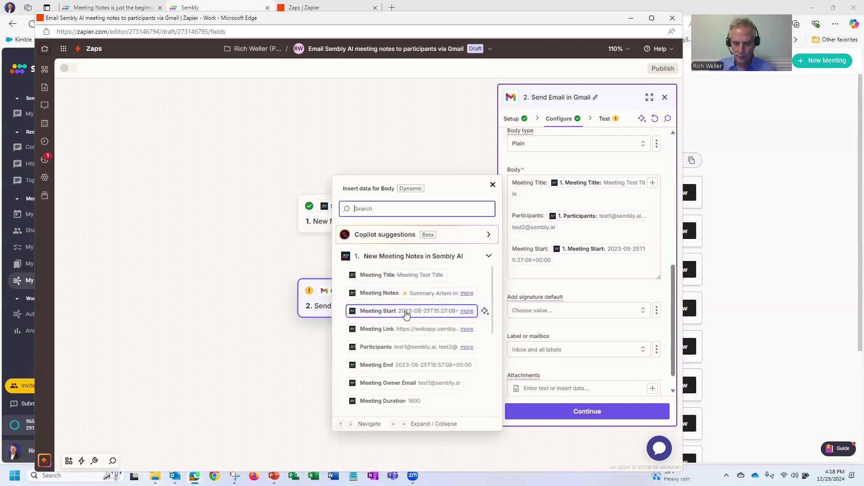
click(533, 270)
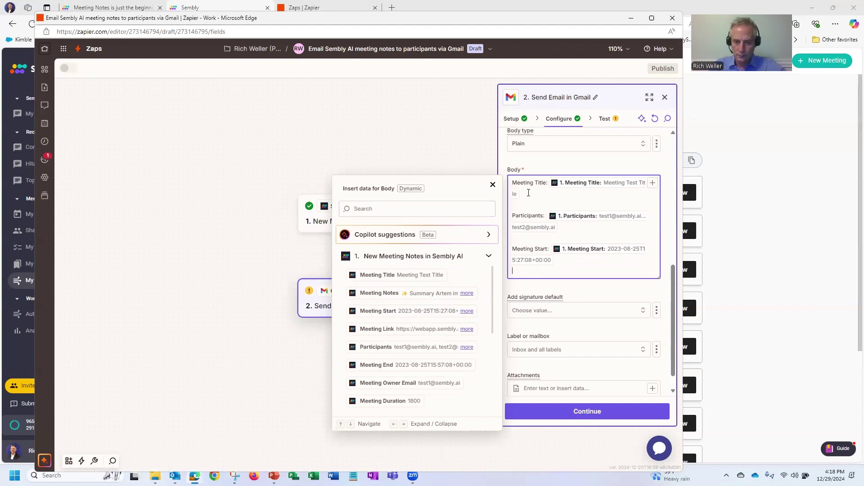
click(540, 280)
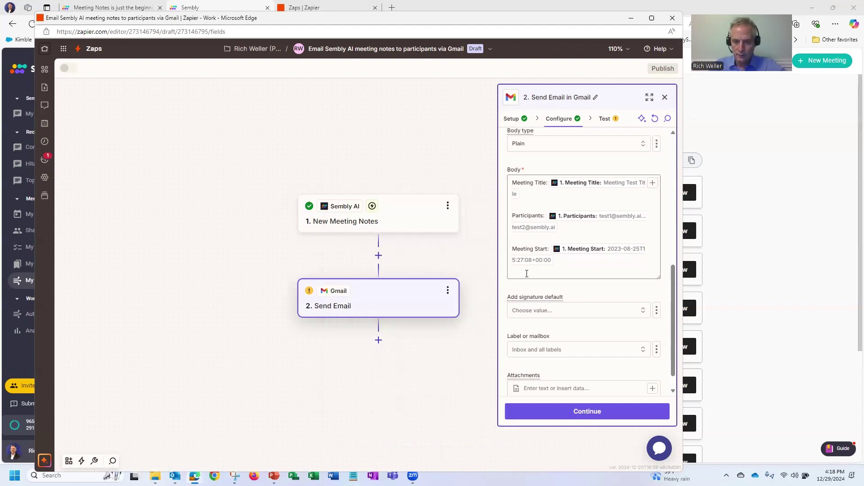
click(527, 274)
text(Meeting)
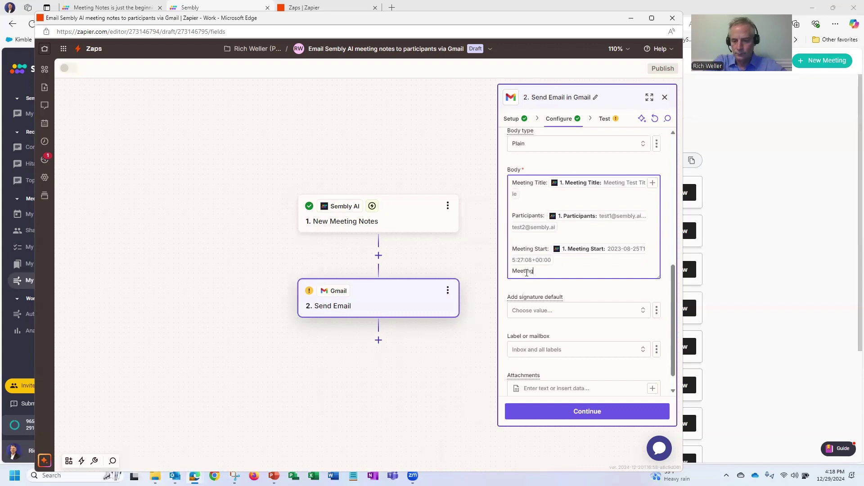
text( End:)
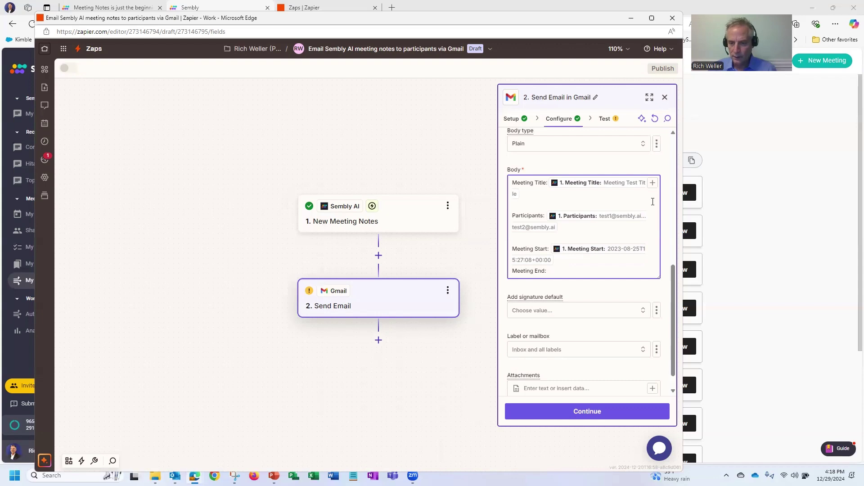
click(653, 182)
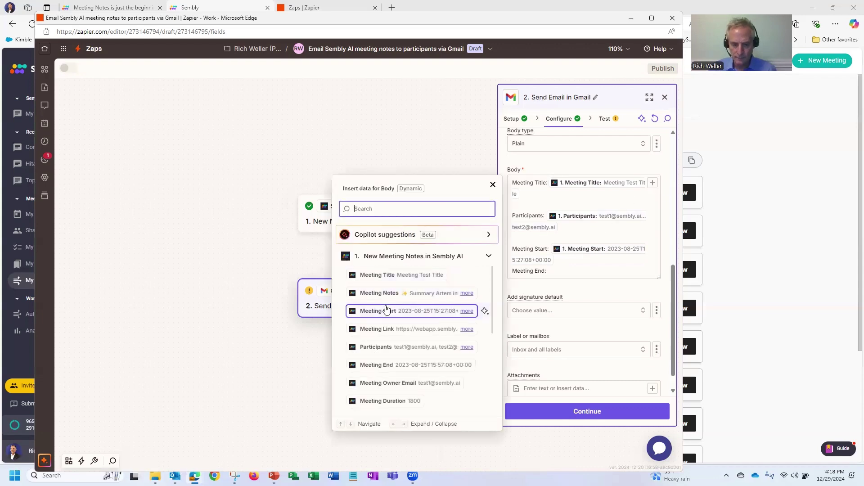
click(386, 365)
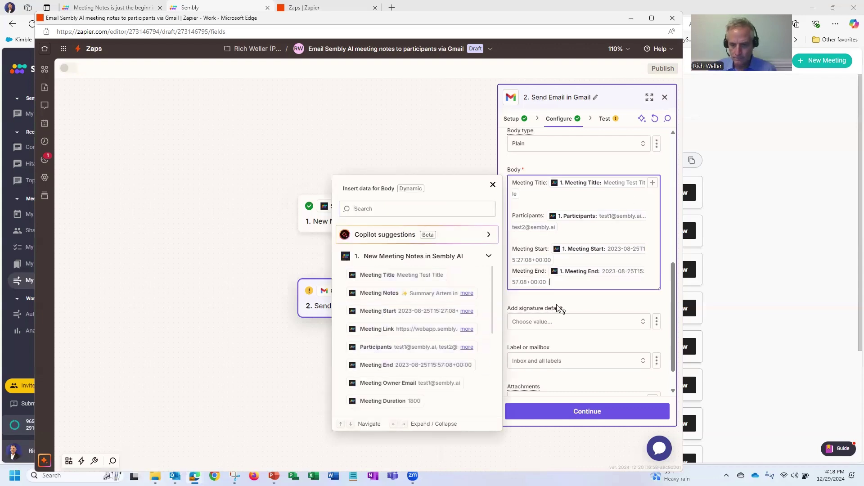
click(397, 365)
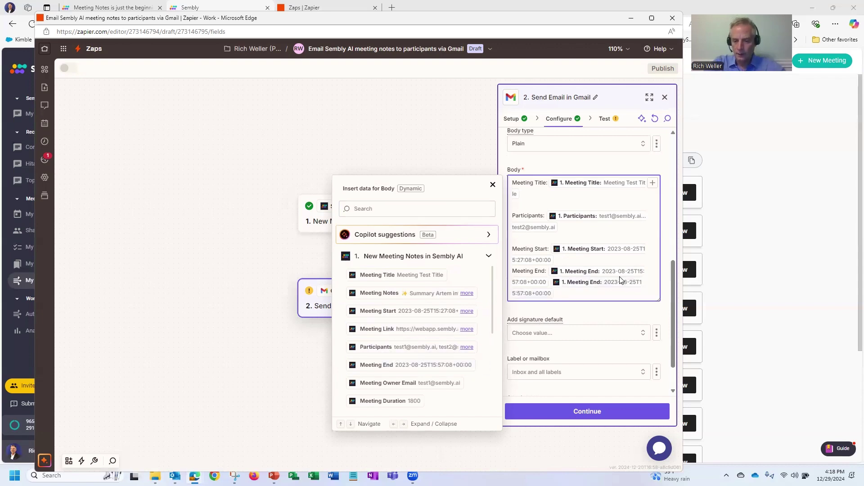
Add a "Meeting Owner:" line below the meeting end in the Body with the Meeting Owner Email data.
click(492, 185)
text(Meeting Owner:)
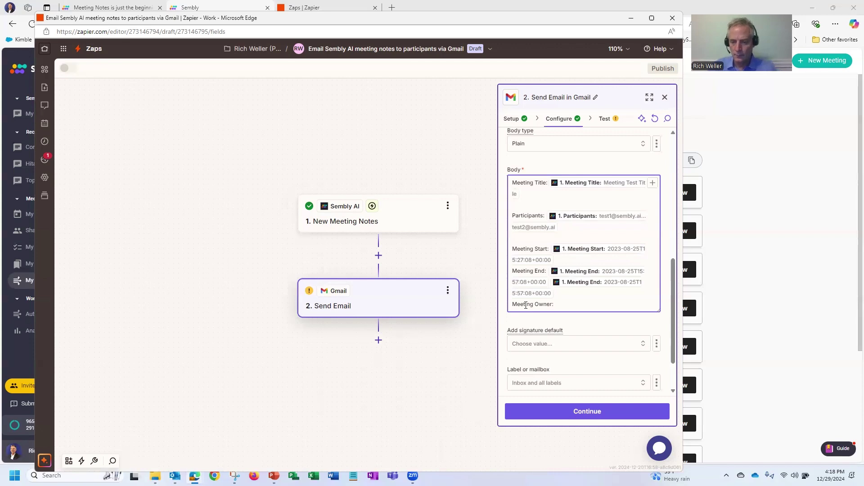
click(652, 184)
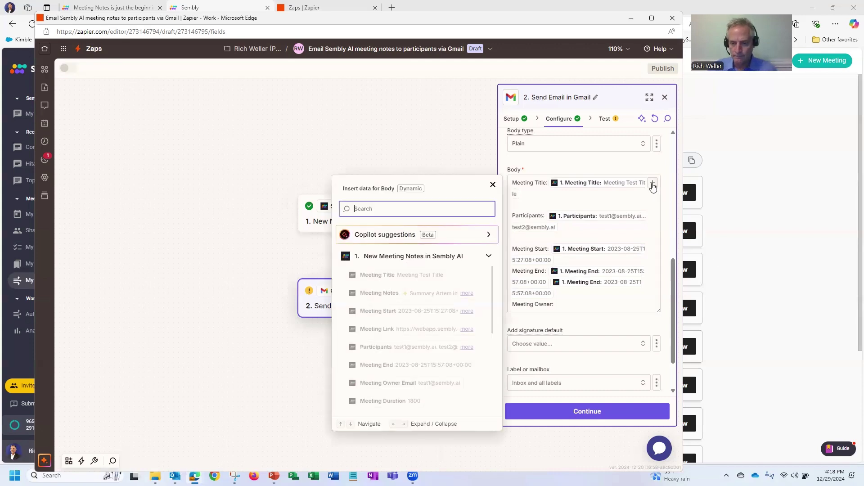
click(409, 383)
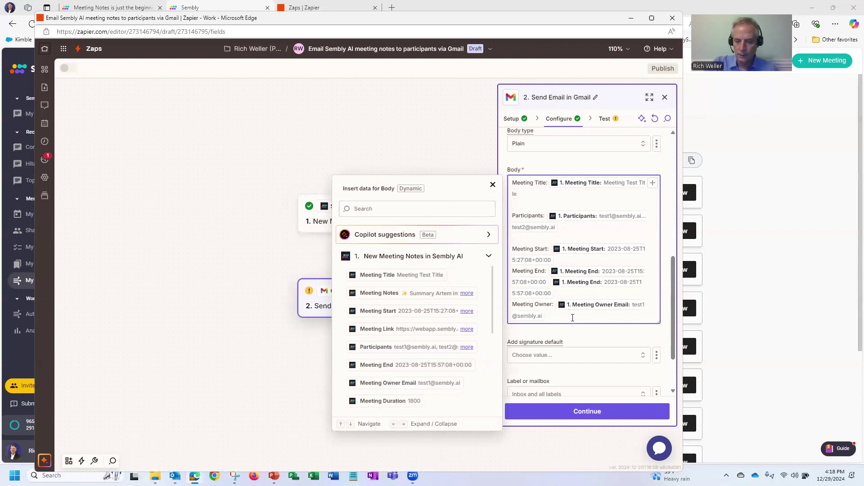
Add a "Meeting Summary:" heading after a blank line in the Body and insert the Meeting Notes data on the line beneath it.
key(Return)
key(Return)
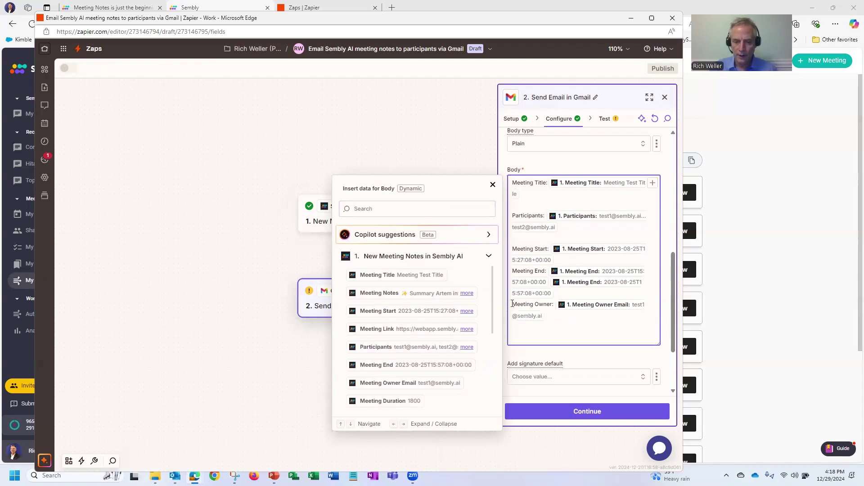
click(493, 186)
click(525, 337)
text(Meetin)
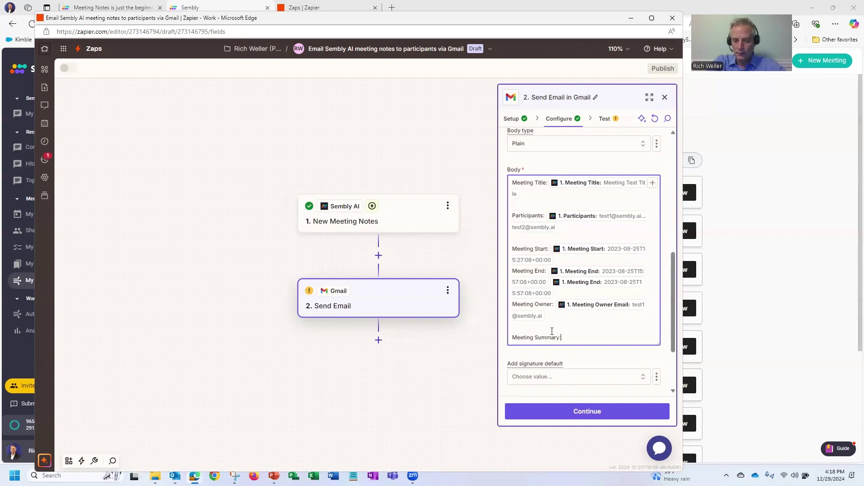
text(g Summary:)
key(Return)
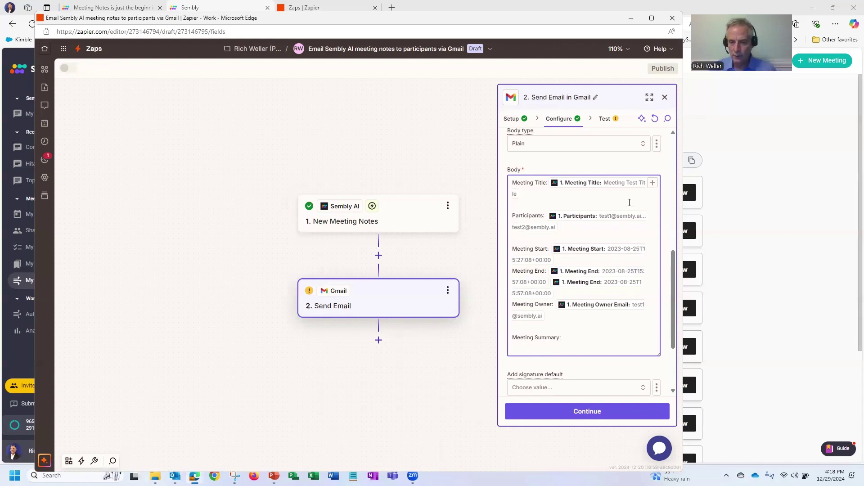
click(653, 183)
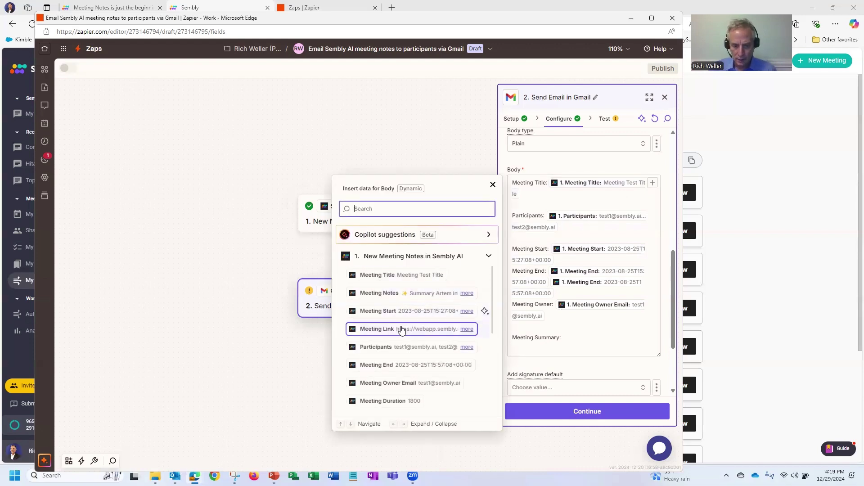
click(386, 297)
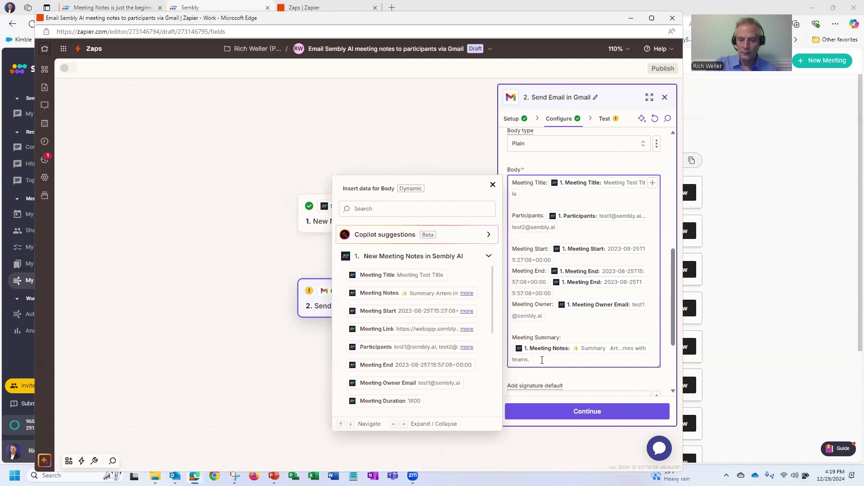
Add a "Link:" line with the Meeting Link data at the end of the Body, separated from the summary by a blank line.
click(492, 185)
key(Return)
key(Return)
text(Link:)
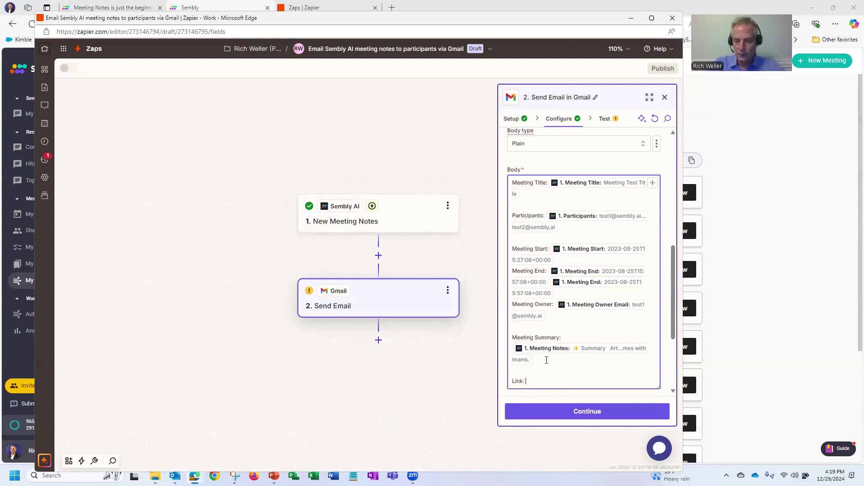
click(652, 182)
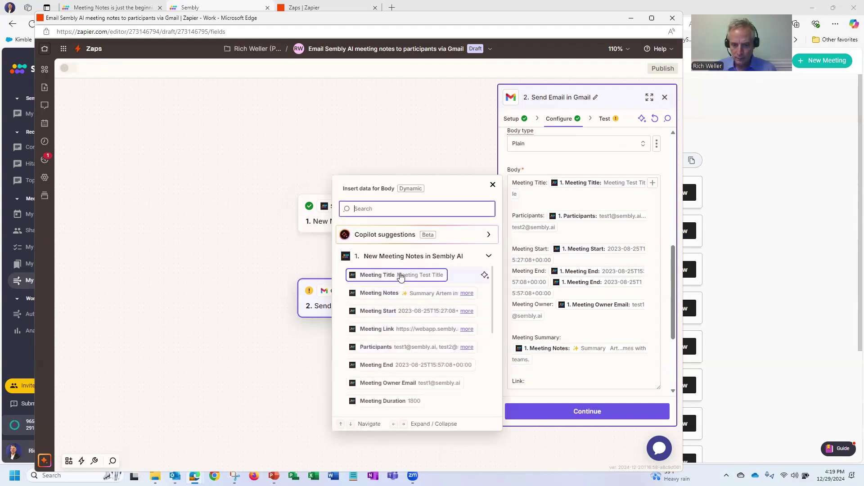
click(401, 329)
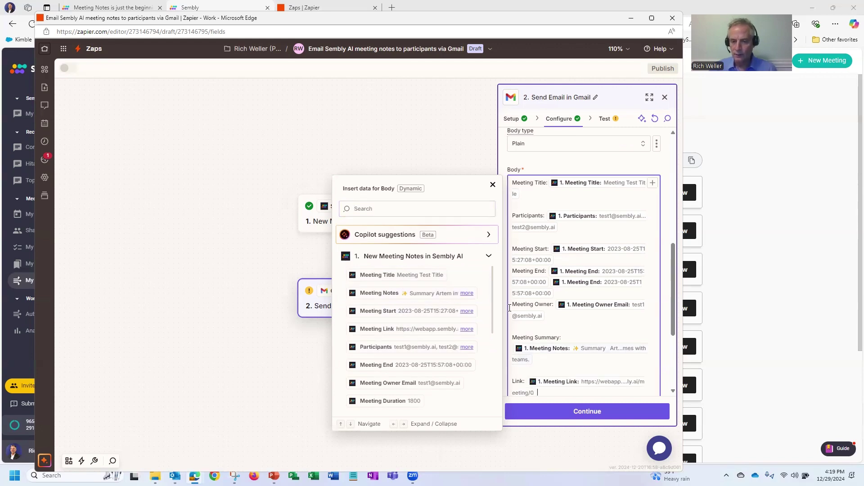
click(493, 184)
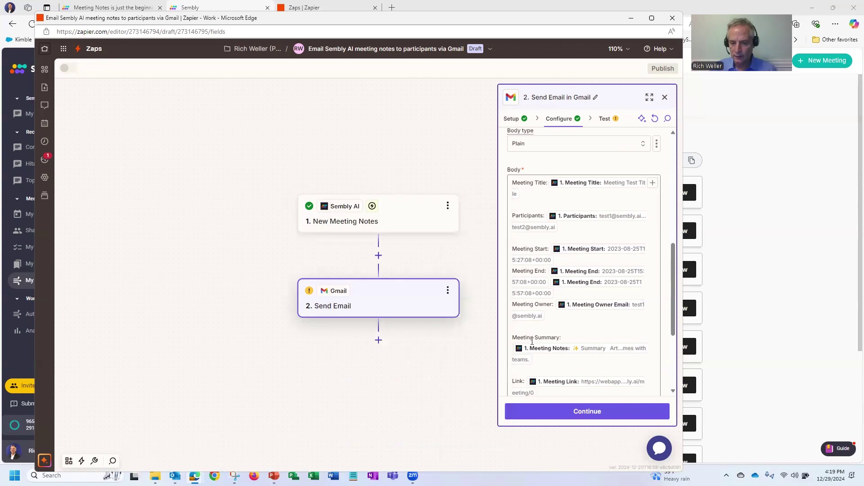
click(523, 370)
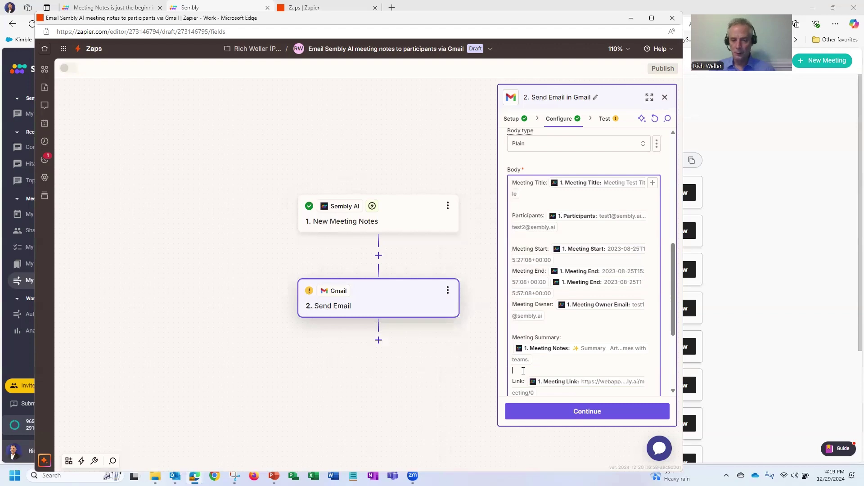
Finish configuring the Gmail Send Email step, test it by sending a message, and publish the Zap.
scroll(530, 374, down, 3)
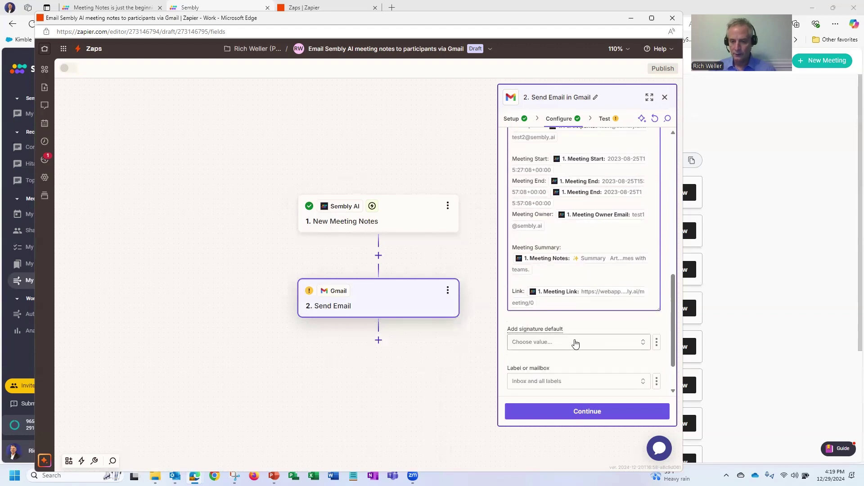
scroll(566, 297, down, 2)
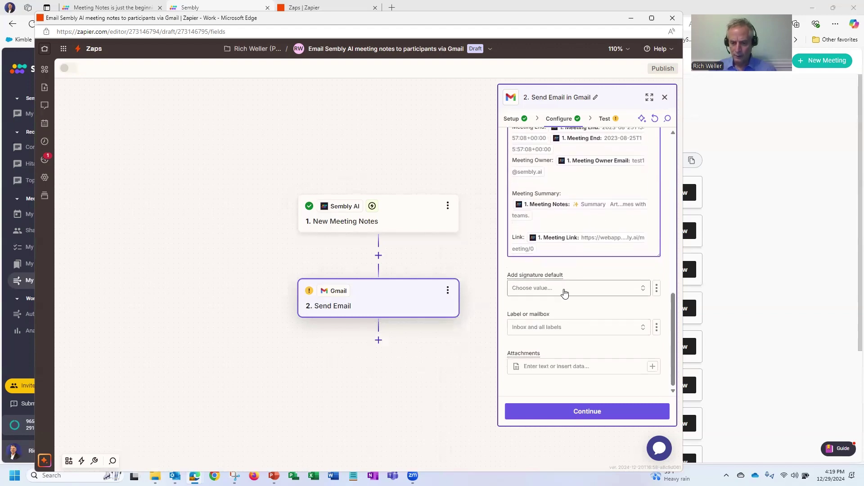
scroll(574, 228, up, 4)
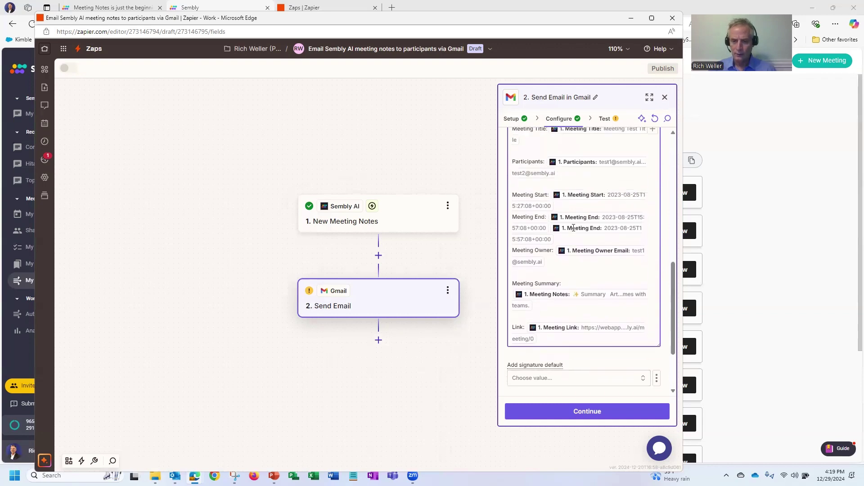
scroll(565, 228, up, 1)
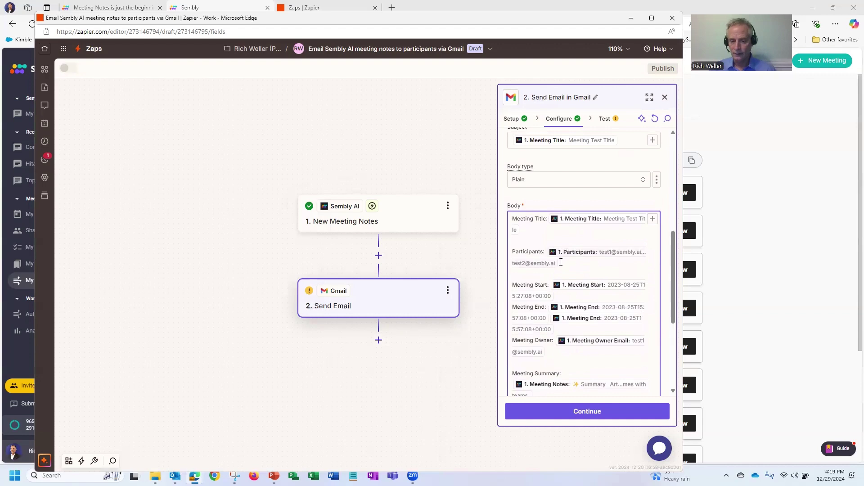
scroll(569, 252, down, 2)
scroll(560, 324, down, 1)
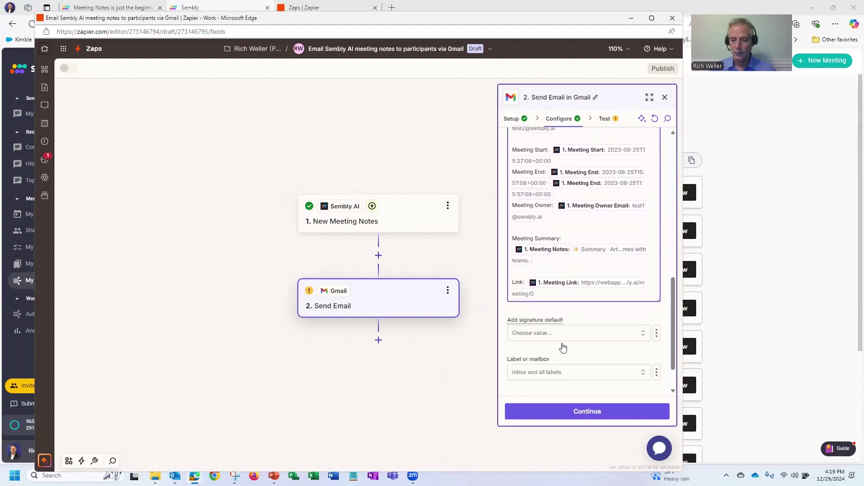
click(573, 417)
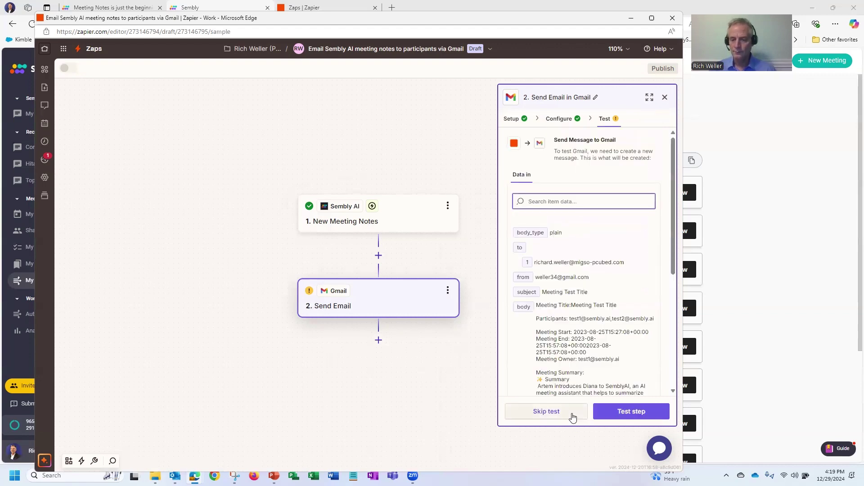
click(621, 413)
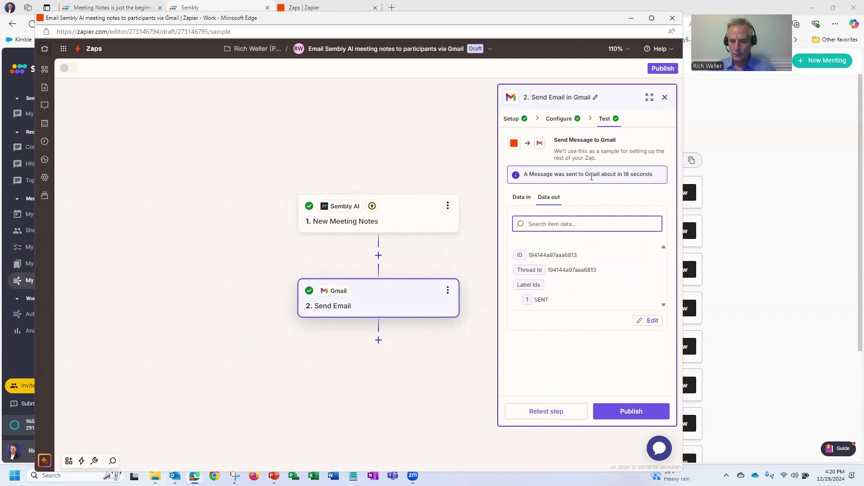
click(626, 412)
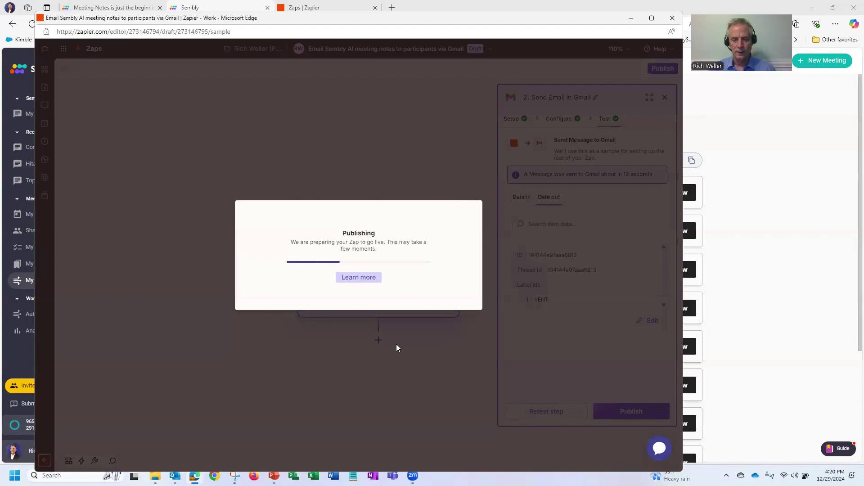